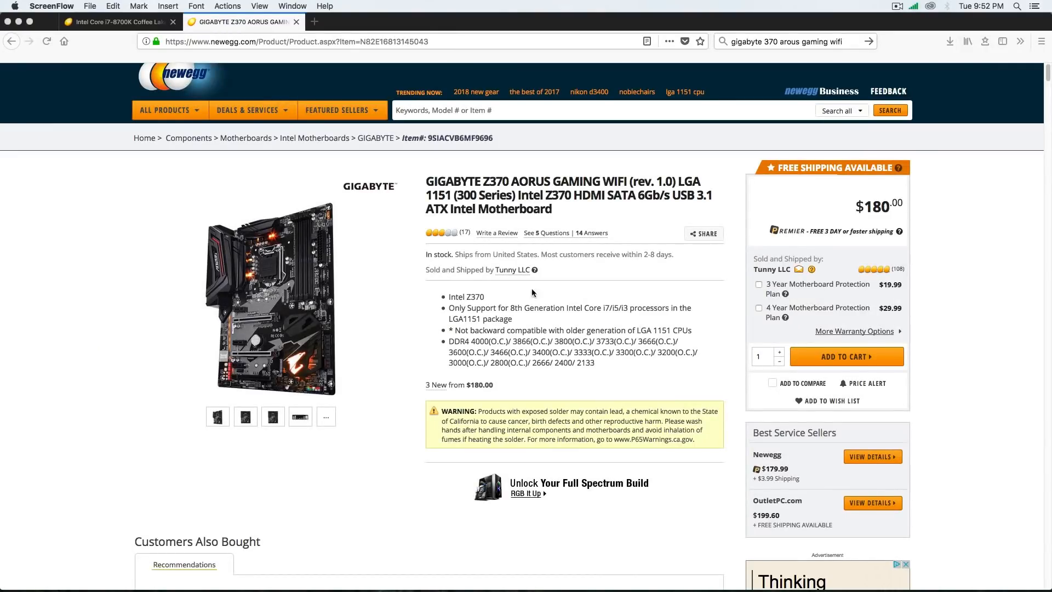
Review the Newegg product titles of the Gigabyte Z370 AORUS motherboard, Intel Core i7-8700K processor and EVGA GTX 1070 Ti graphics card
left_click(424, 183)
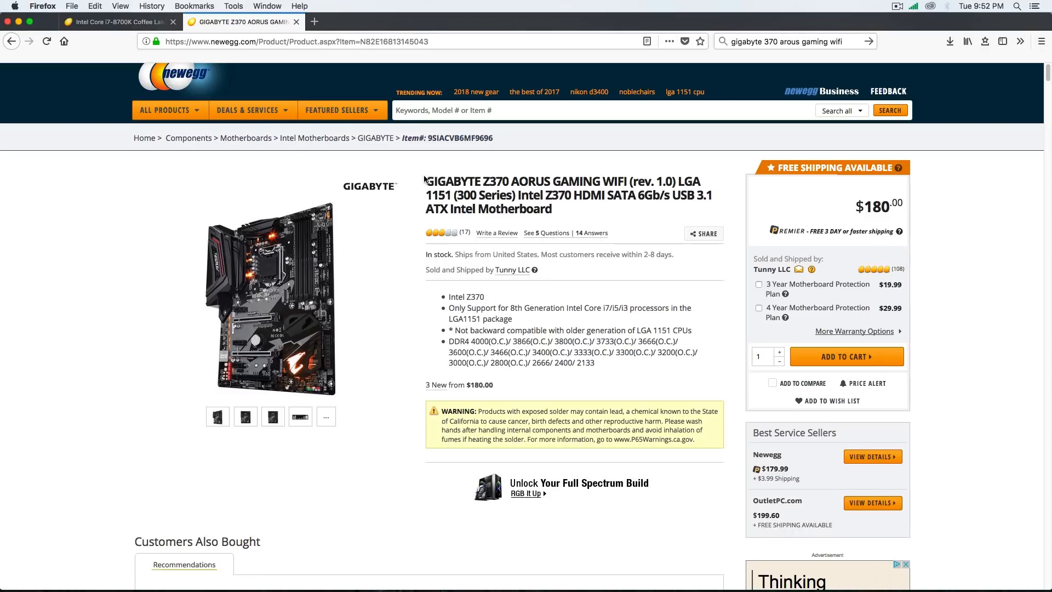
left_click_drag(427, 181, 562, 210)
left_click(110, 22)
left_click_drag(422, 194, 542, 213)
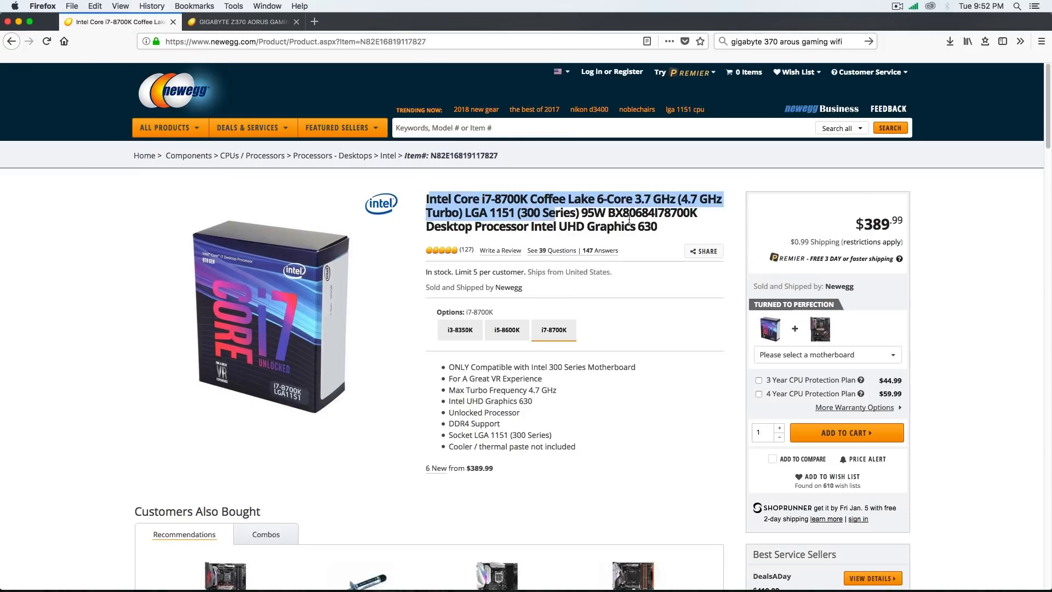
left_click(686, 228)
left_click_drag(700, 200, 641, 203)
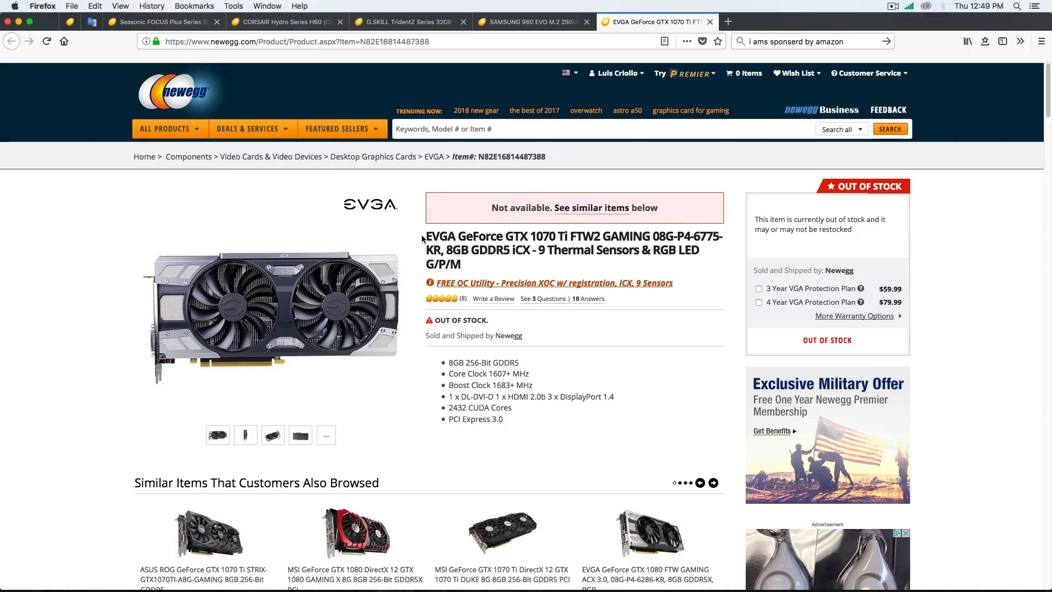
left_click_drag(422, 234, 549, 267)
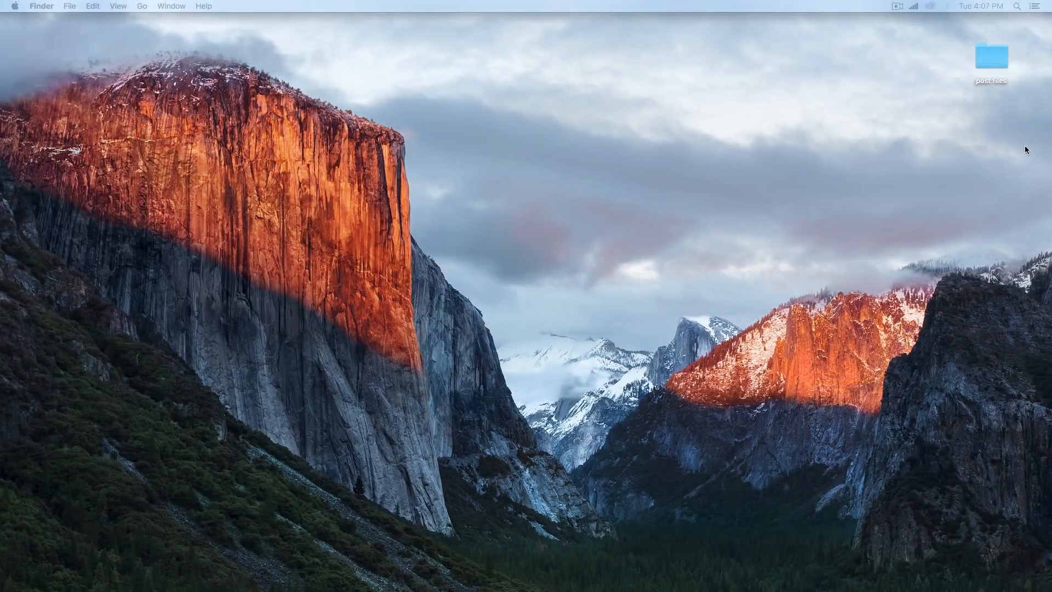
View the contents of the post files folder on the desktop and close its window
double_click(984, 64)
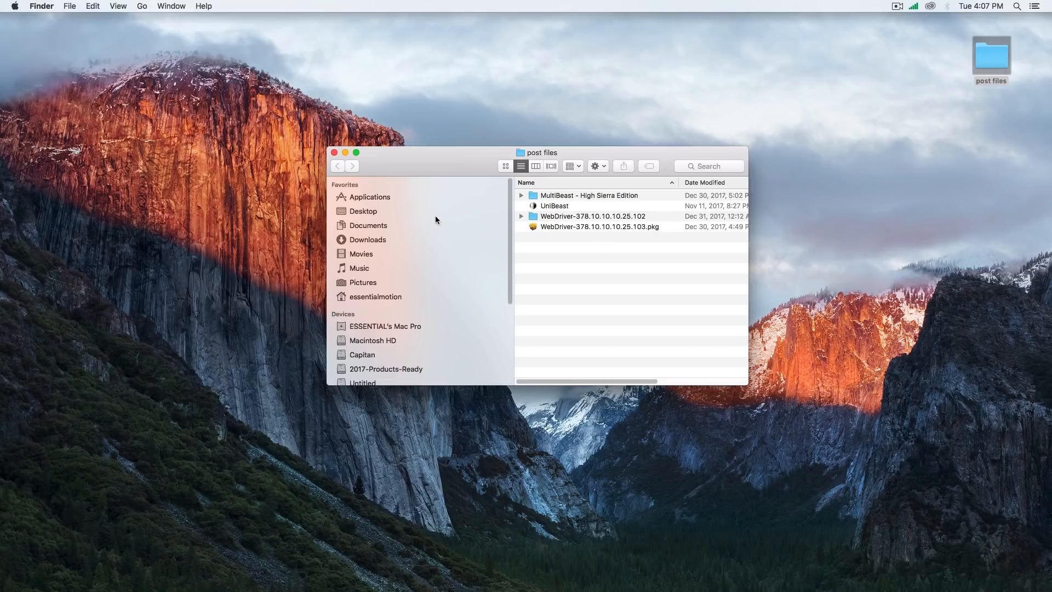
left_click(333, 153)
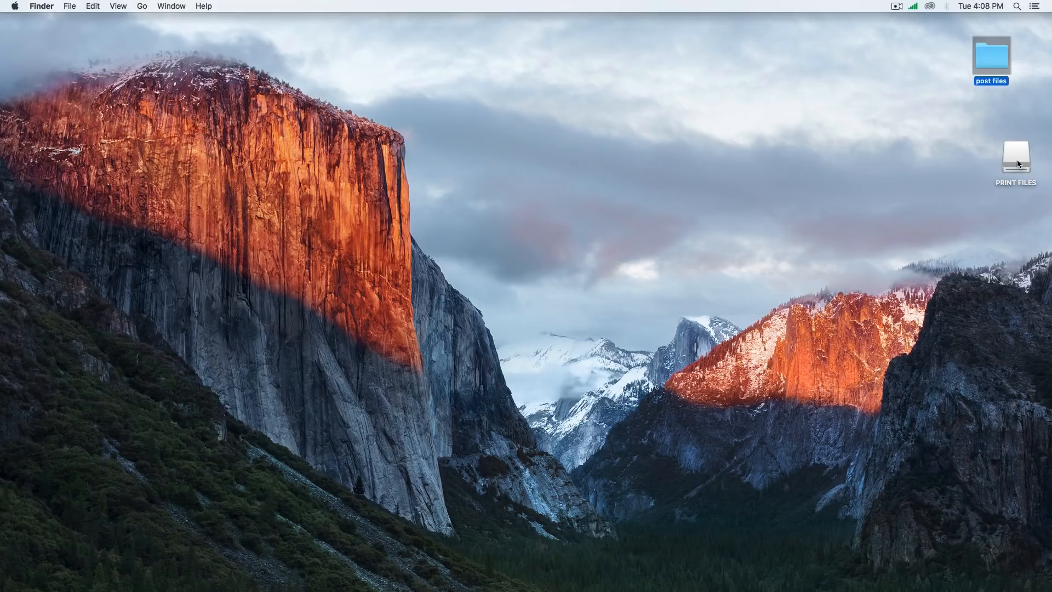
Open Disk Utility and collapse the three internal drives in the device list
left_click(1017, 8)
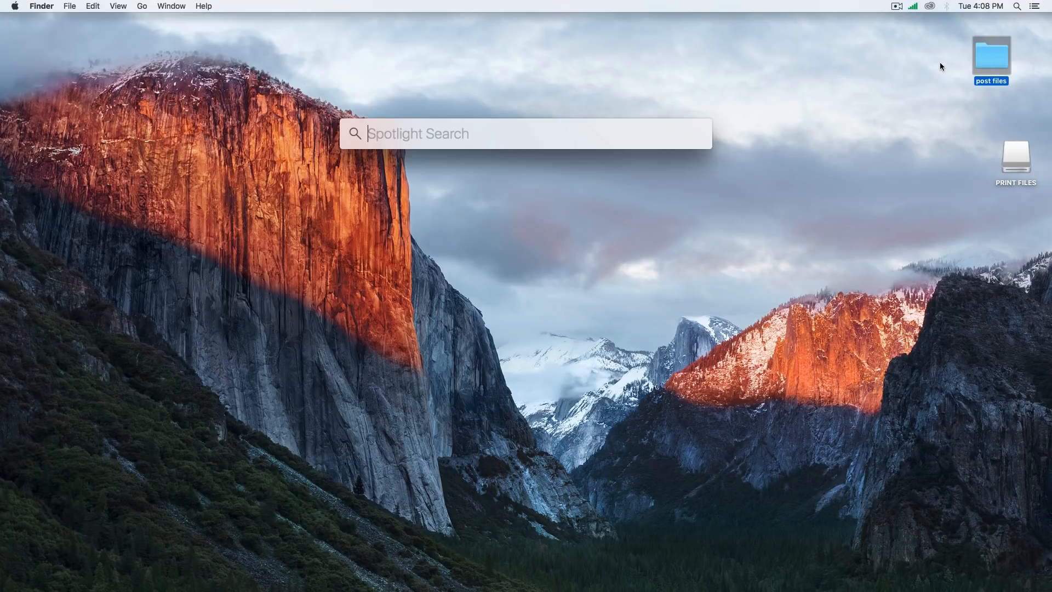
type("disk")
key("Return")
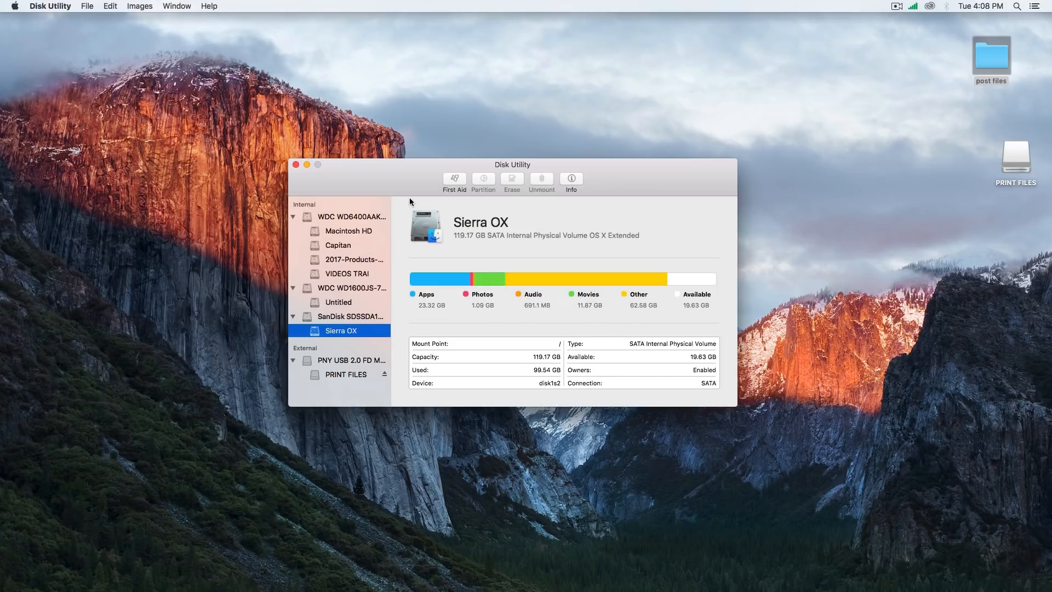
left_click(293, 216)
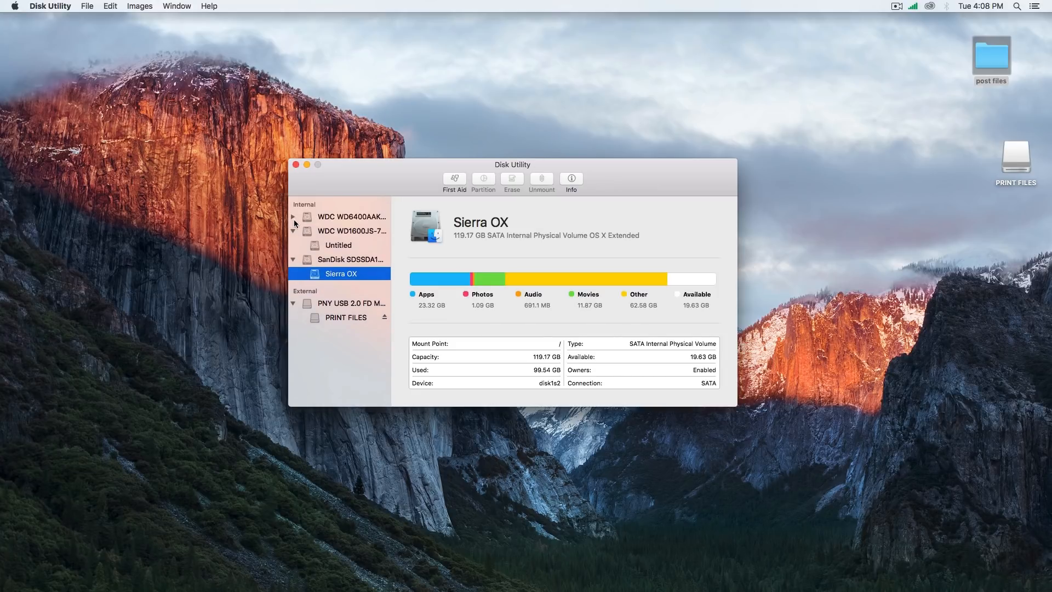
left_click(292, 231)
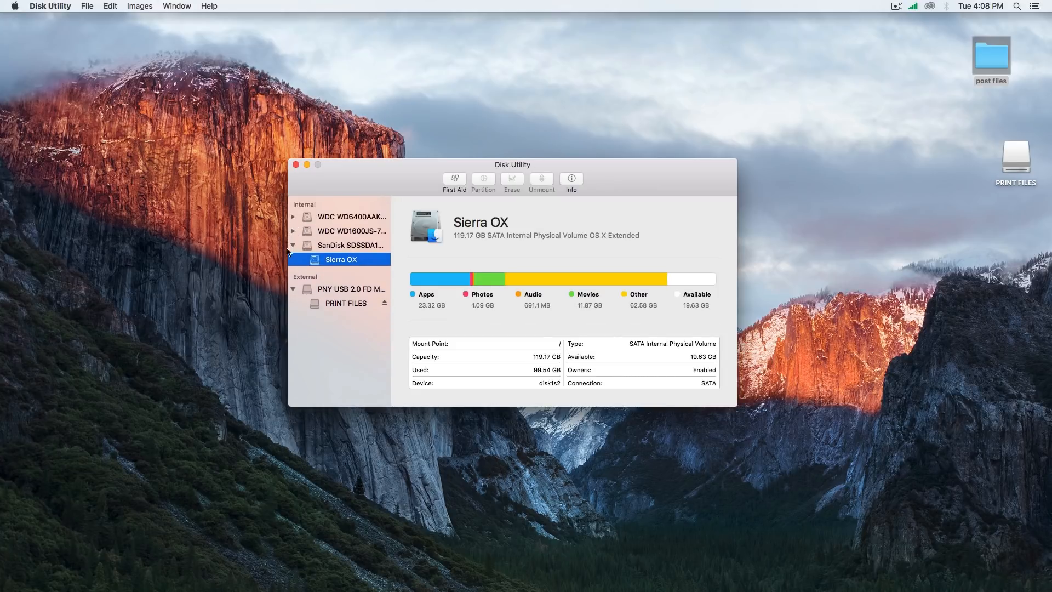
left_click(293, 245)
Erase the PNY USB 2.0 FD Media drive as "os system" with OS X Extended (Journaled) format and GUID Partition Map
left_click(325, 276)
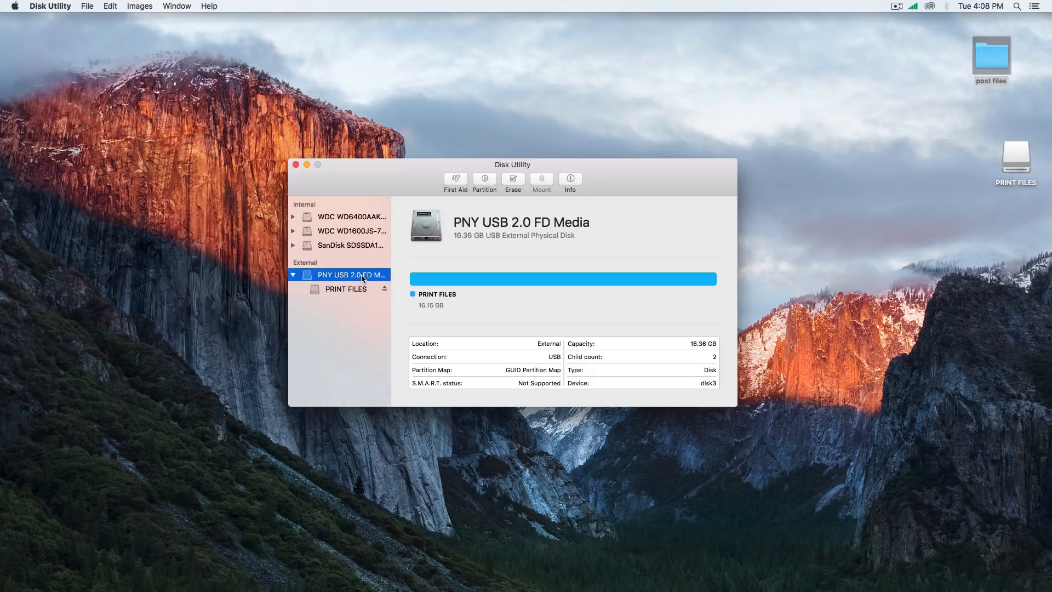
left_click(512, 181)
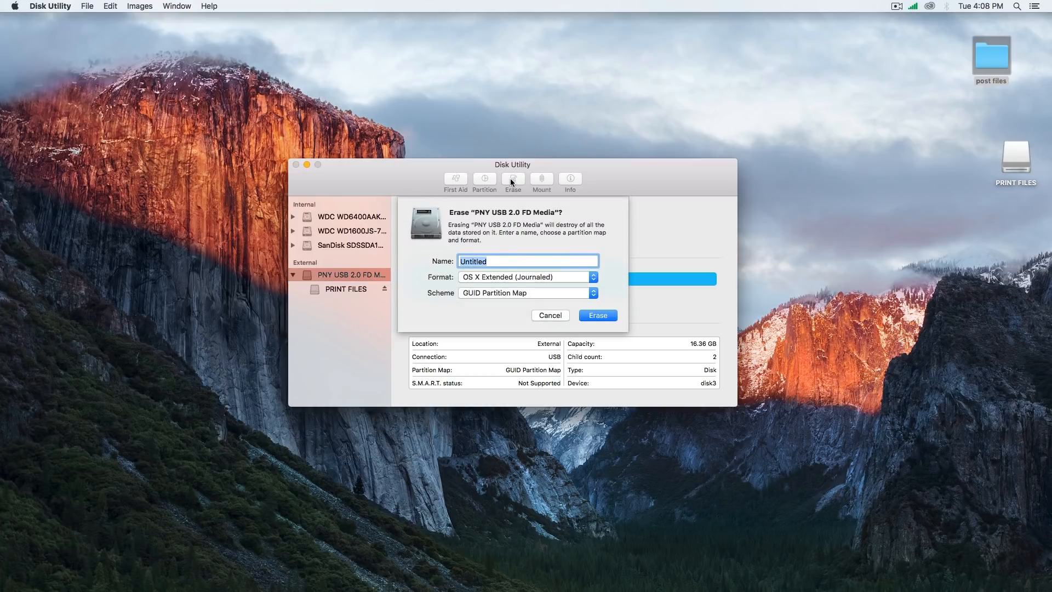
type("os system")
left_click(600, 315)
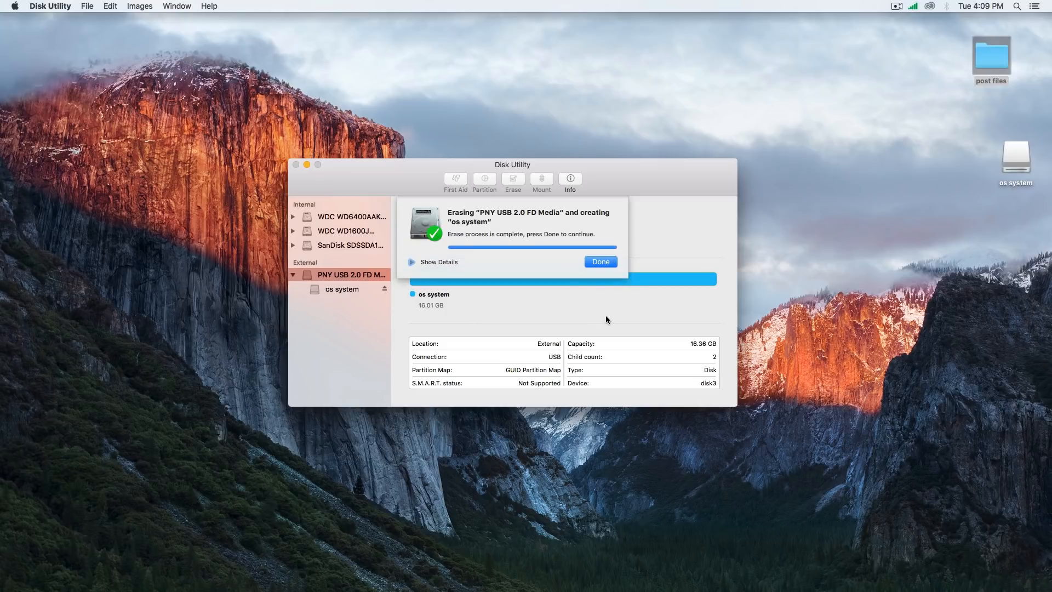
left_click(604, 262)
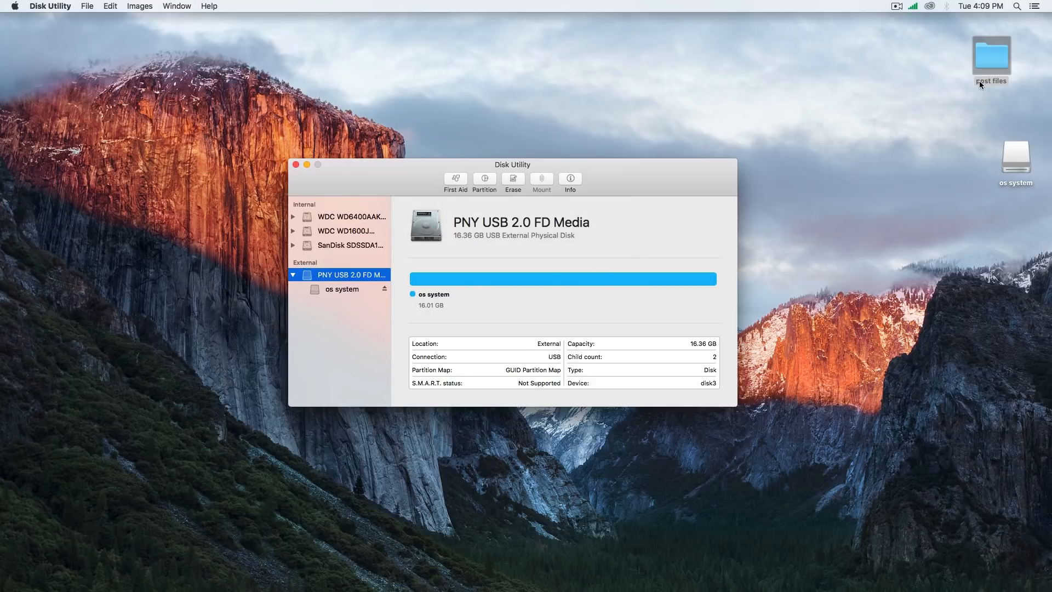
Launch UniBeast from the post files folder, proceed through its introduction and agree to the software license
double_click(991, 58)
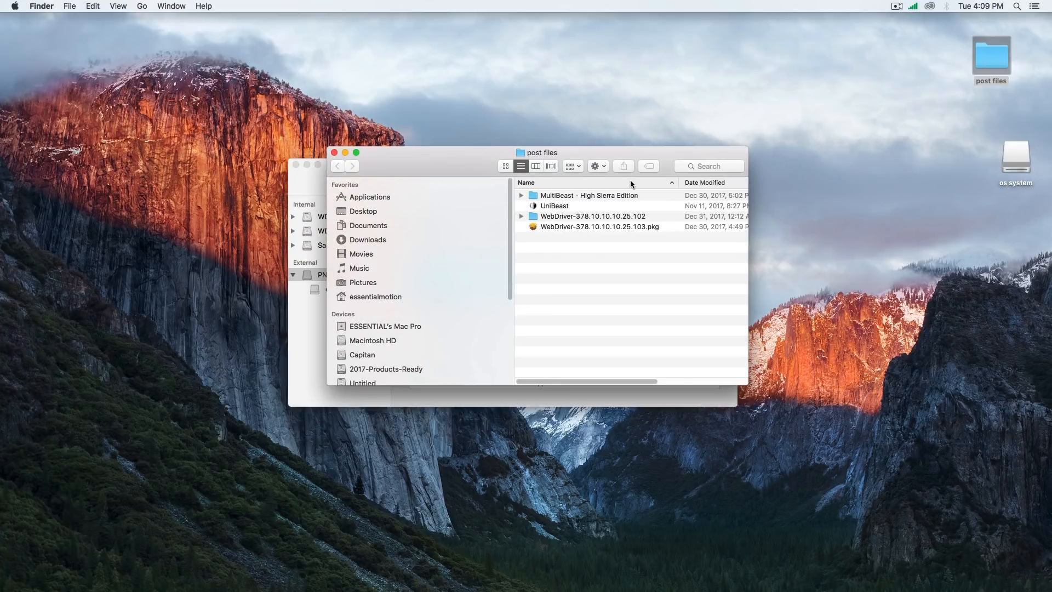
double_click(556, 207)
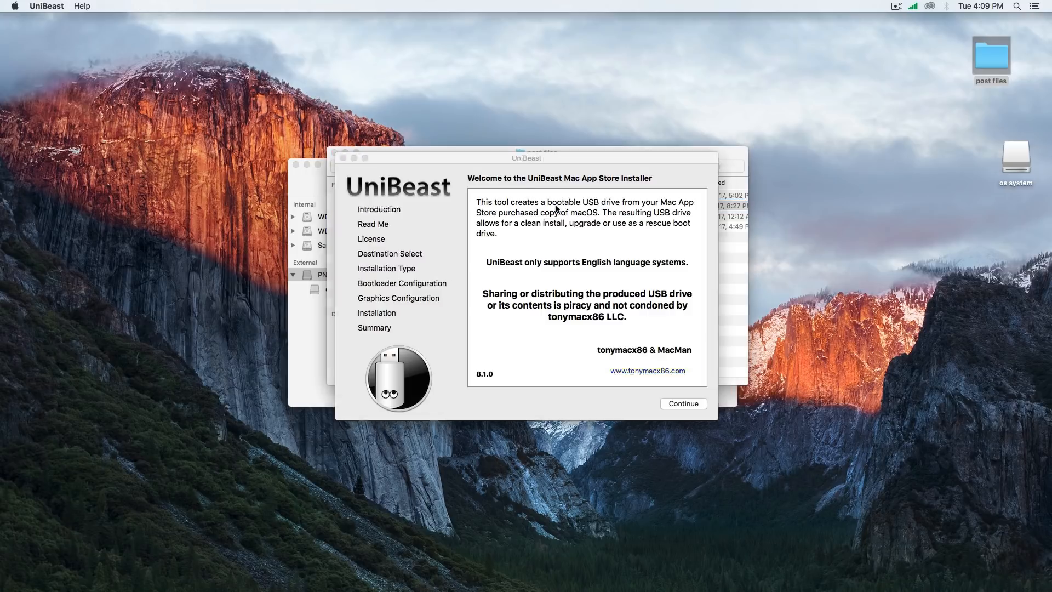
left_click(682, 404)
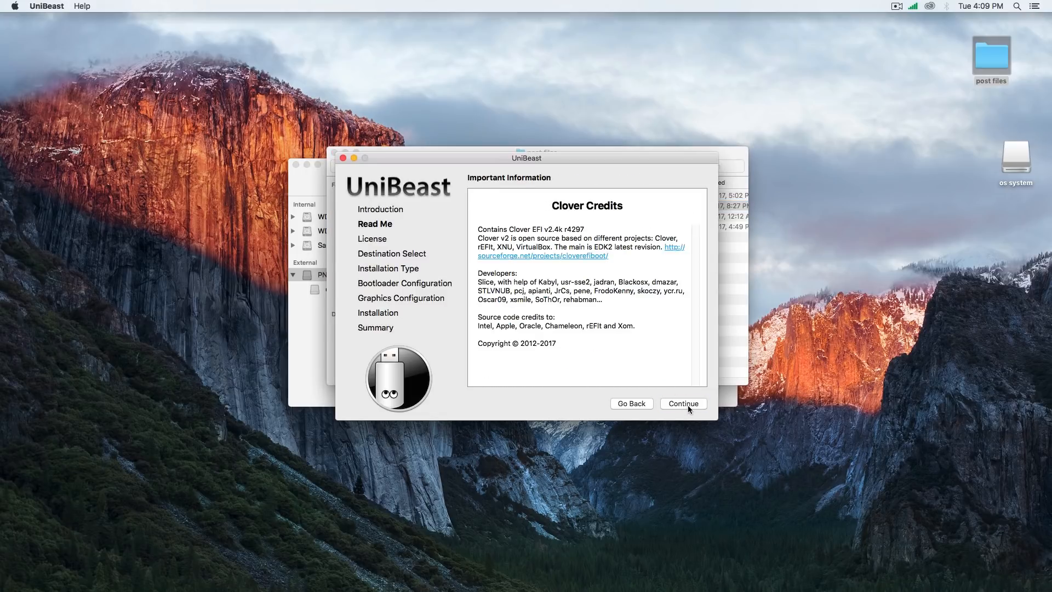
left_click(688, 405)
left_click(688, 404)
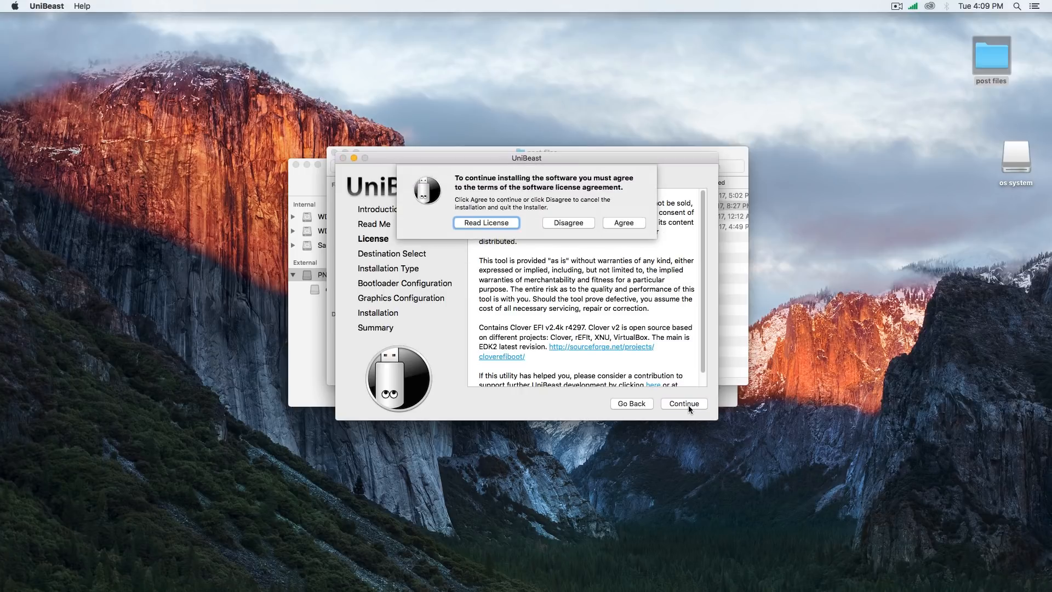
left_click(635, 227)
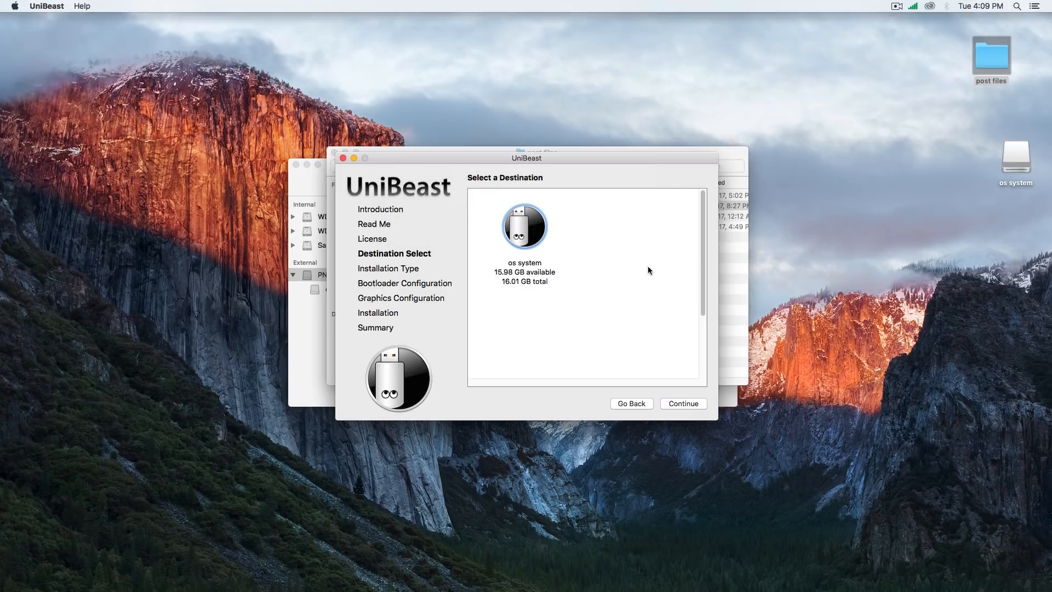
Set the os system USB drive as the UniBeast destination and go on to the OS installation choice
left_click(520, 235)
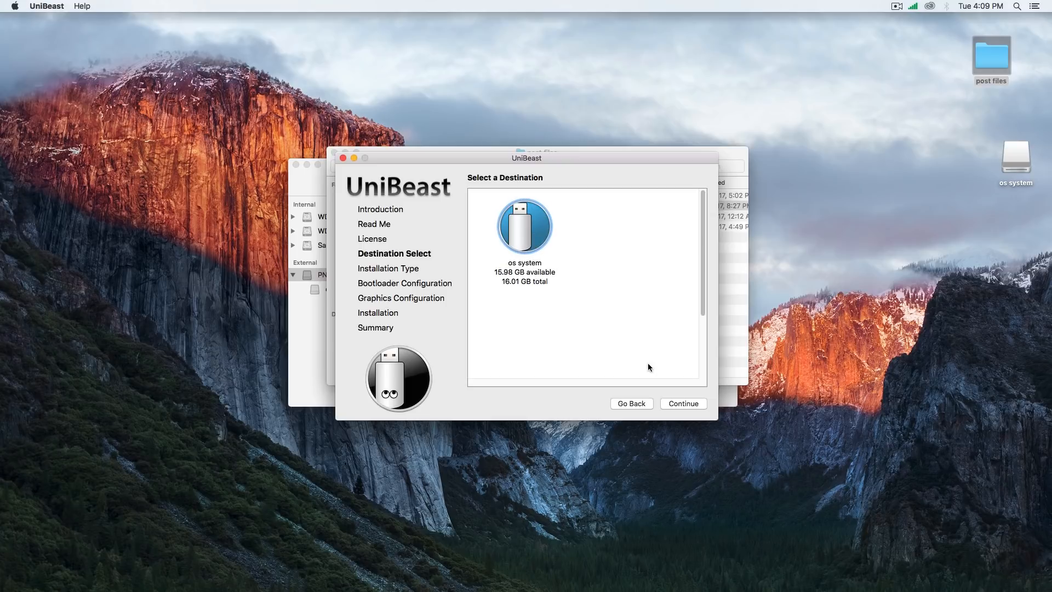
left_click(684, 404)
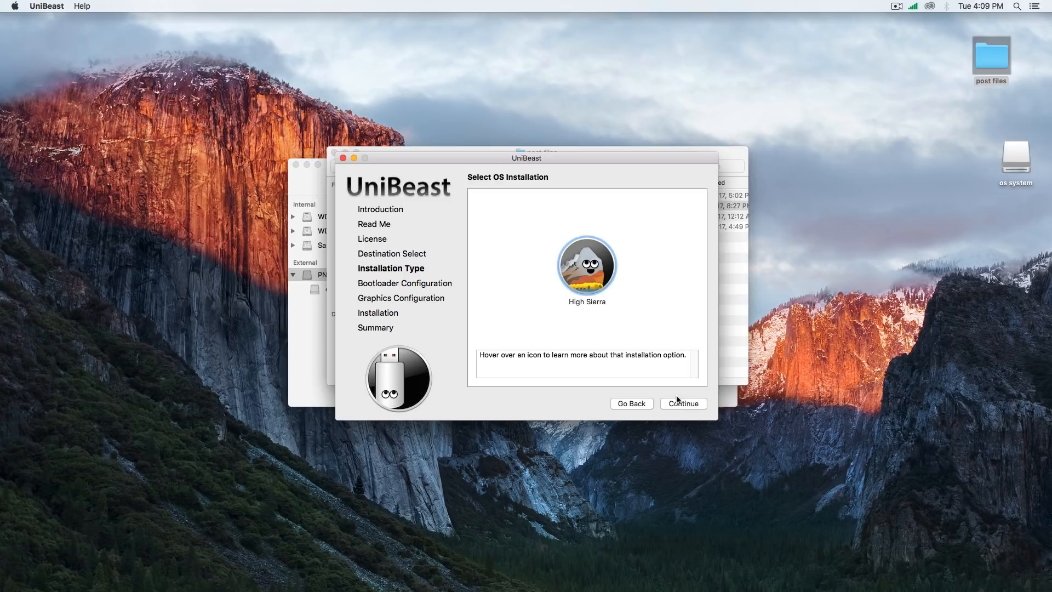
left_click(594, 272)
Switch to the App Store to view its featured page
mouse_move(483, 589)
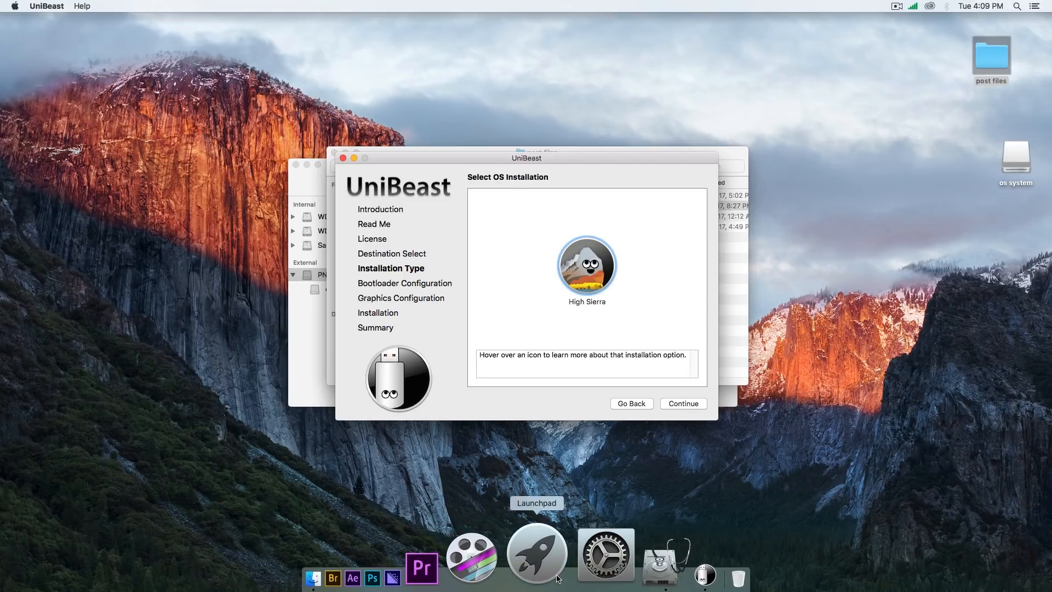
left_click(551, 581)
left_click(187, 288)
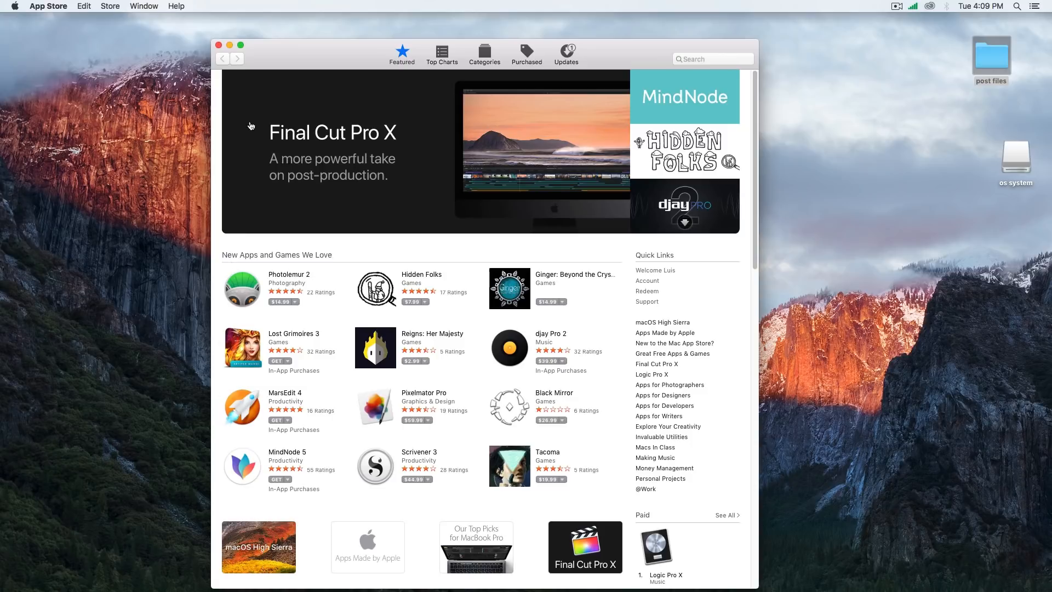
Close the App Store and Disk Utility windows
left_click(219, 45)
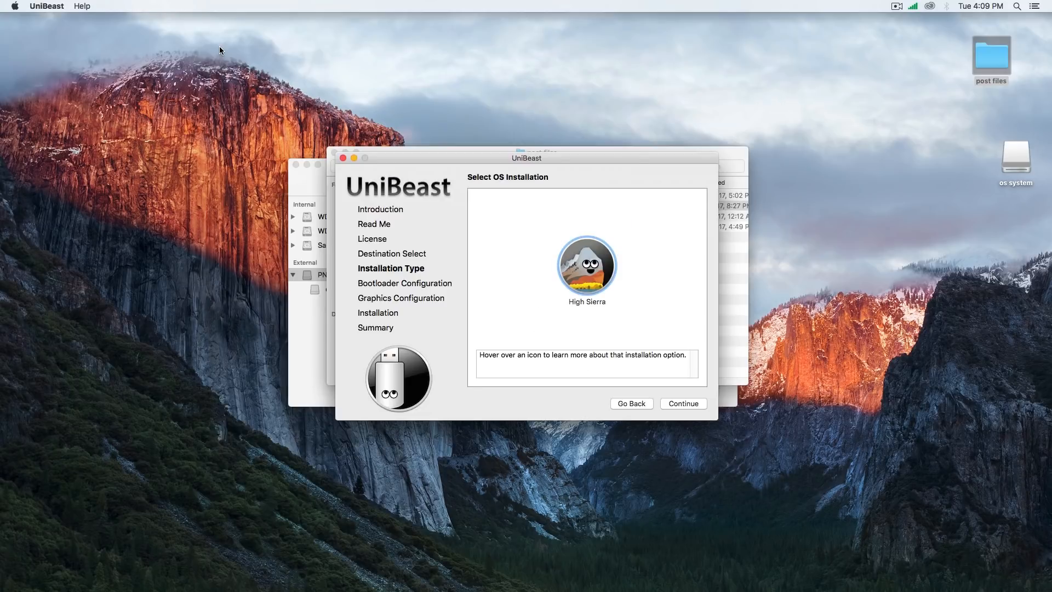
left_click(310, 187)
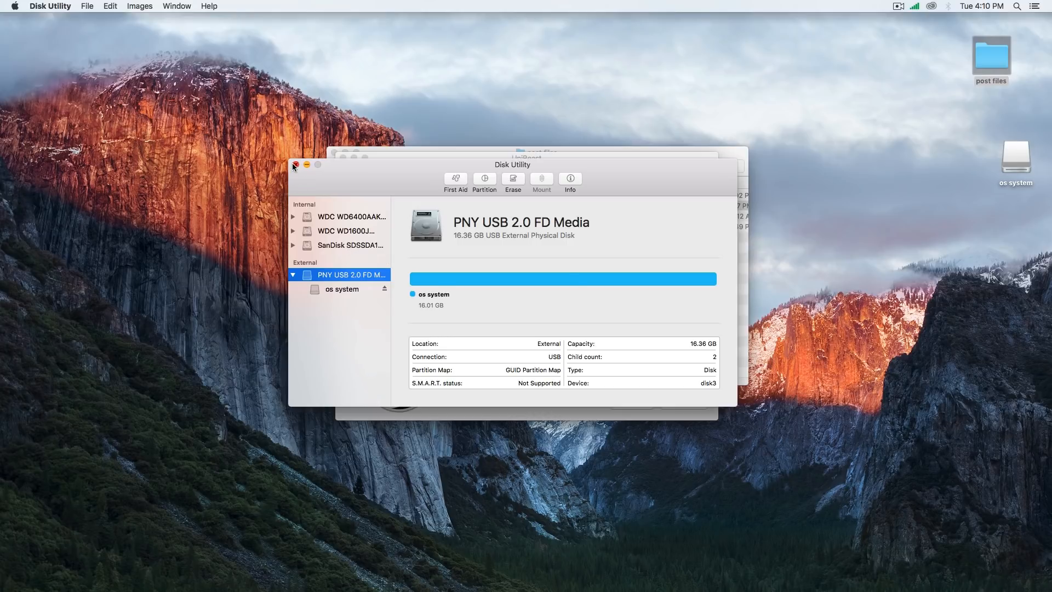
left_click(295, 165)
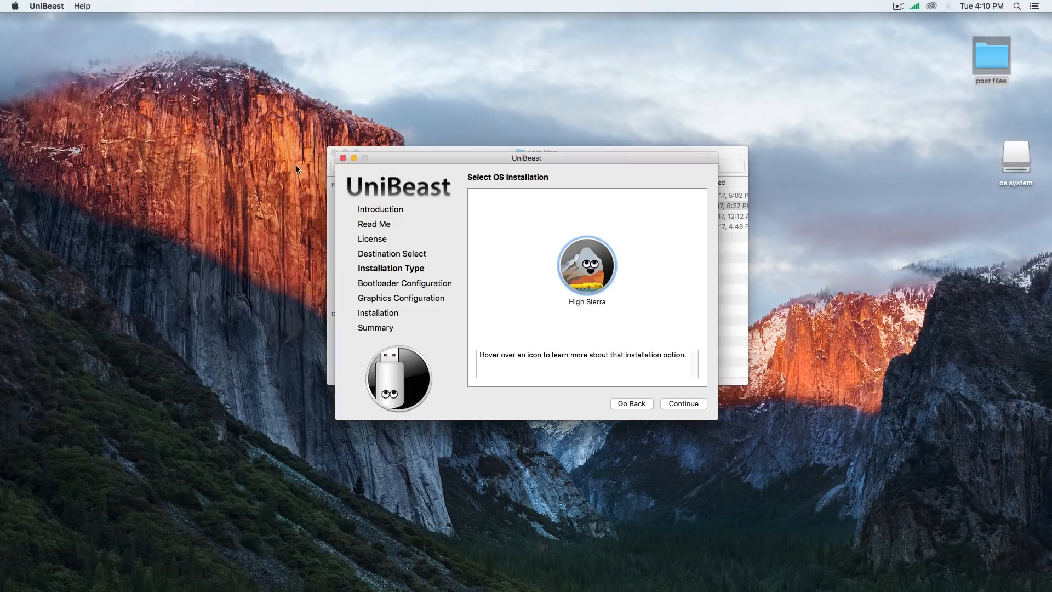
Look in the Applications folder for the Install macOS High Sierra app, and close the Finder window
left_click(724, 279)
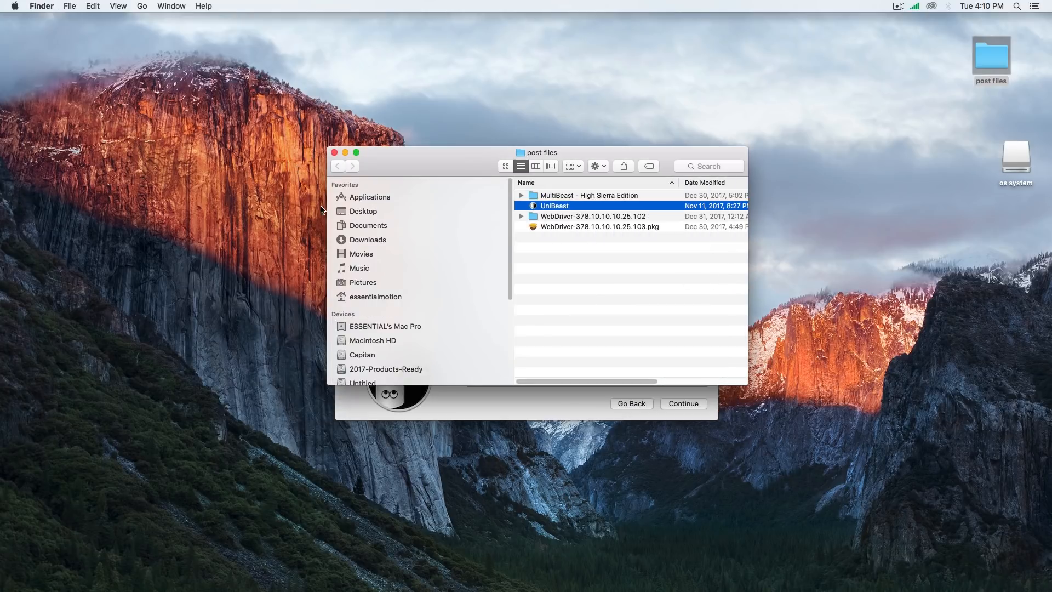
left_click(369, 197)
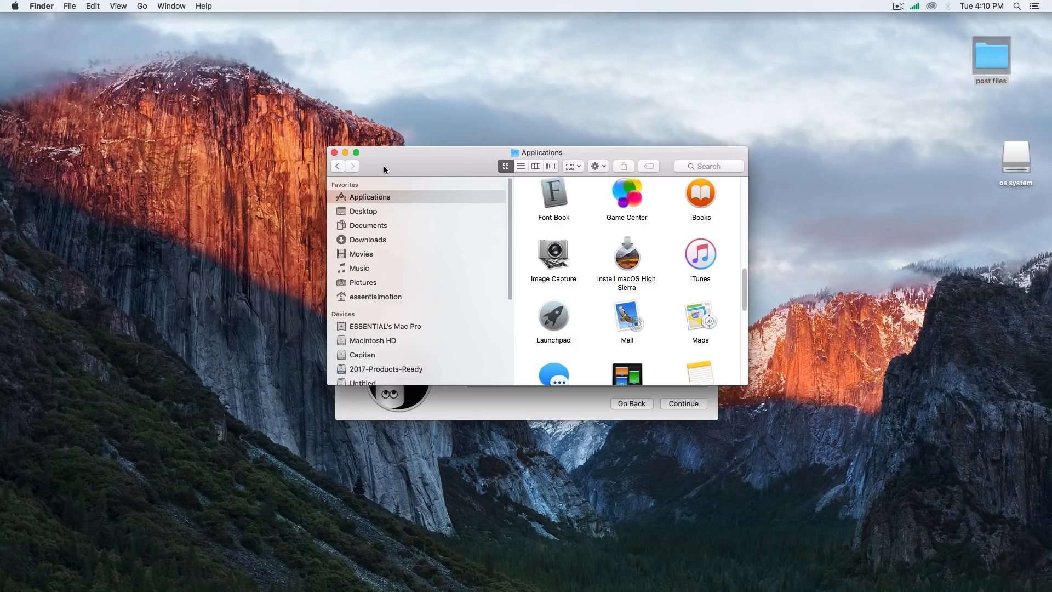
left_click(334, 152)
Choose High Sierra as the OS installation and UEFI Boot Mode as the bootloader configuration in UniBeast
left_click(588, 269)
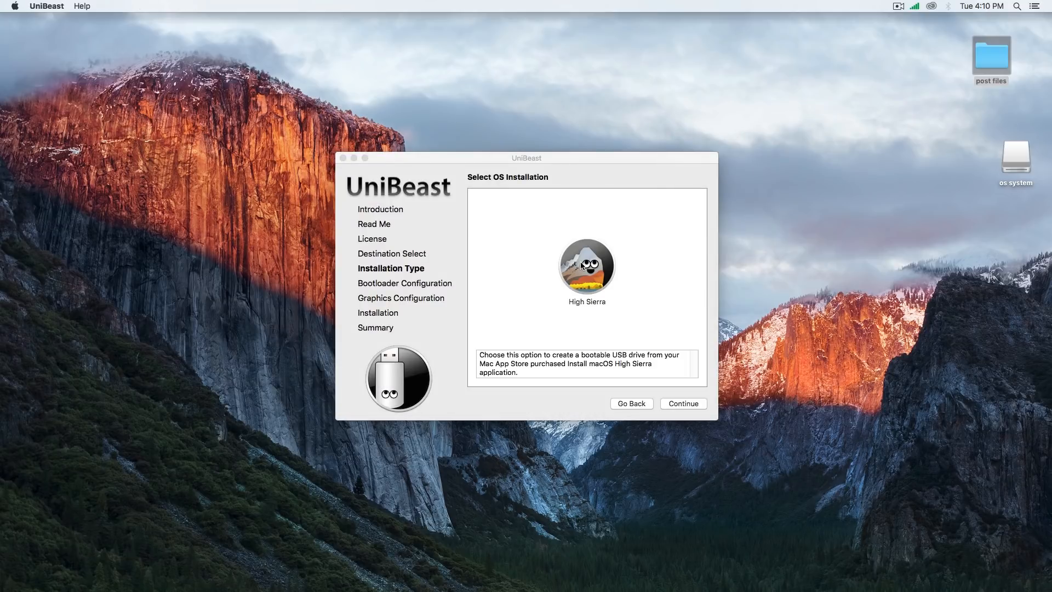
left_click(703, 406)
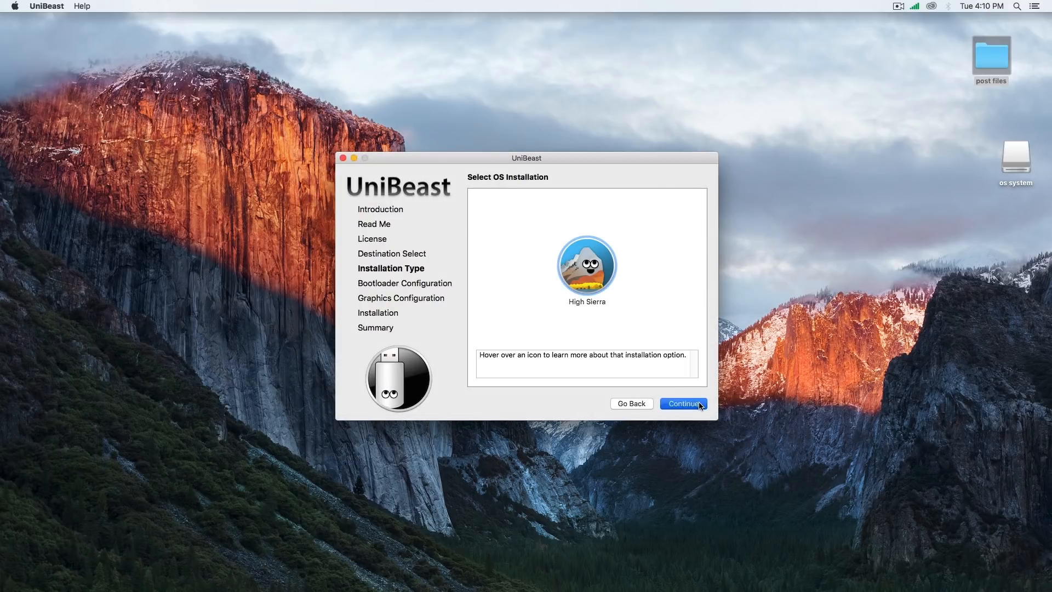
left_click(541, 259)
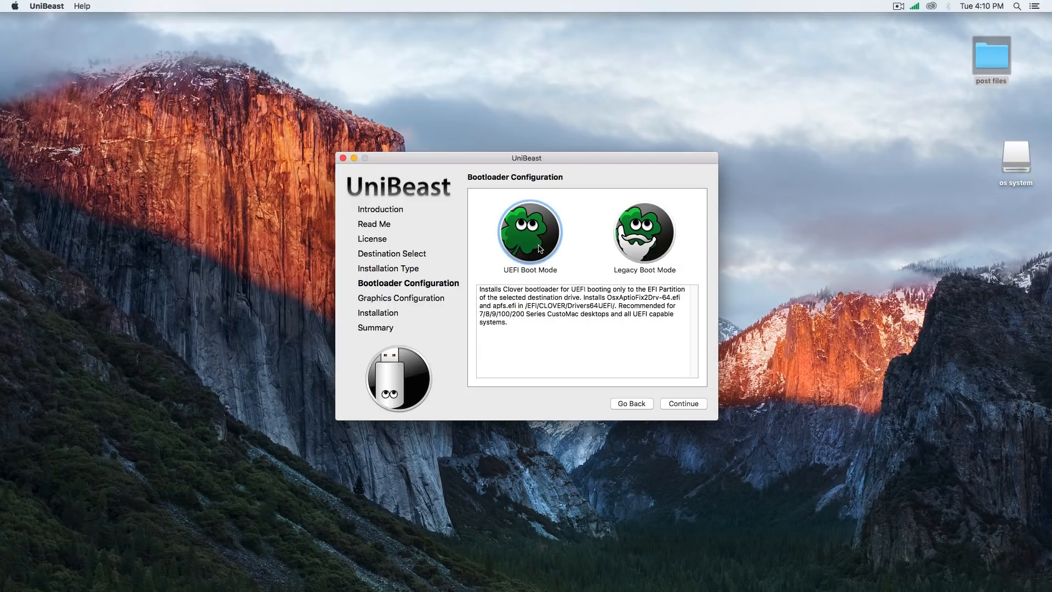
mouse_move(632, 257)
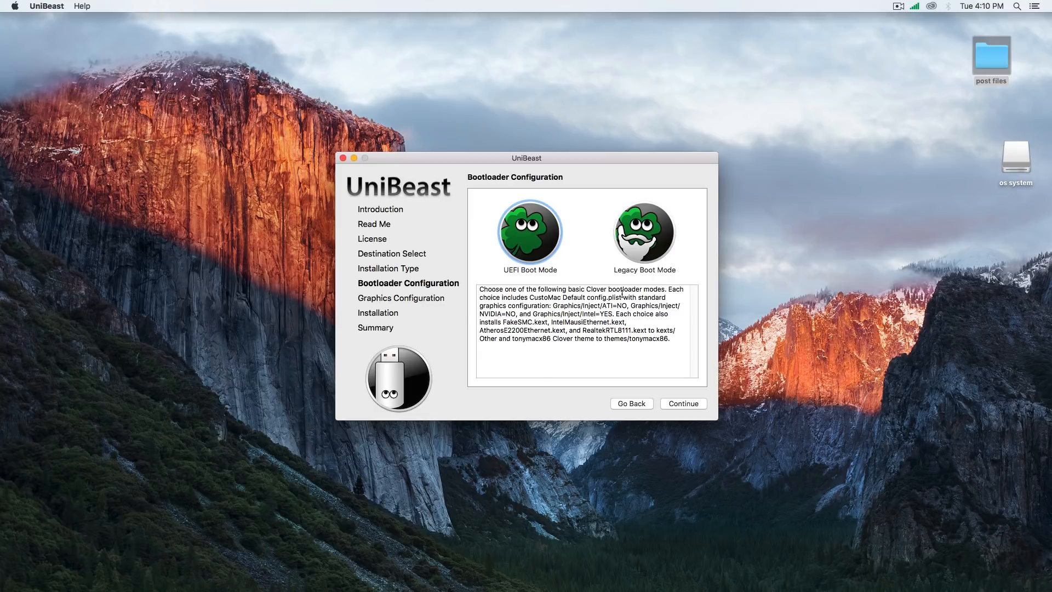
left_click(680, 404)
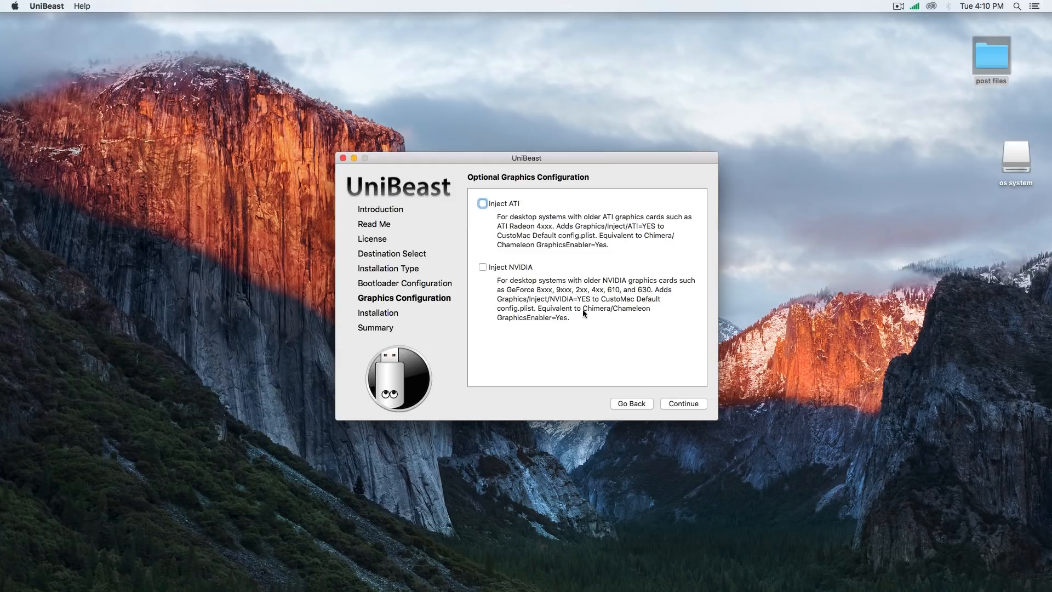
Leave Inject ATI and Inject NVIDIA off and confirm the UniBeast installation options
left_click(694, 404)
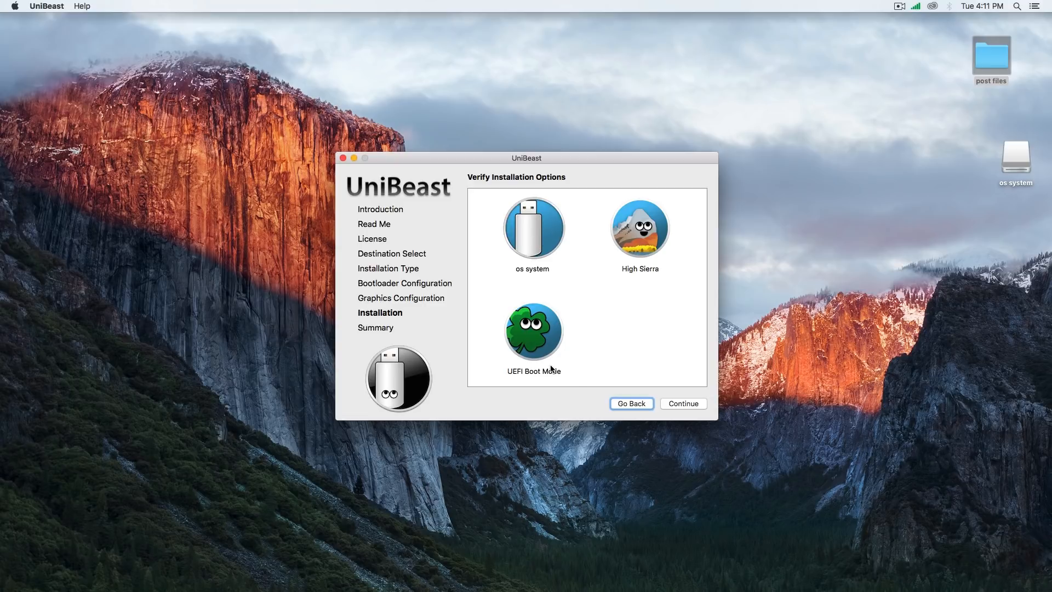
left_click(686, 406)
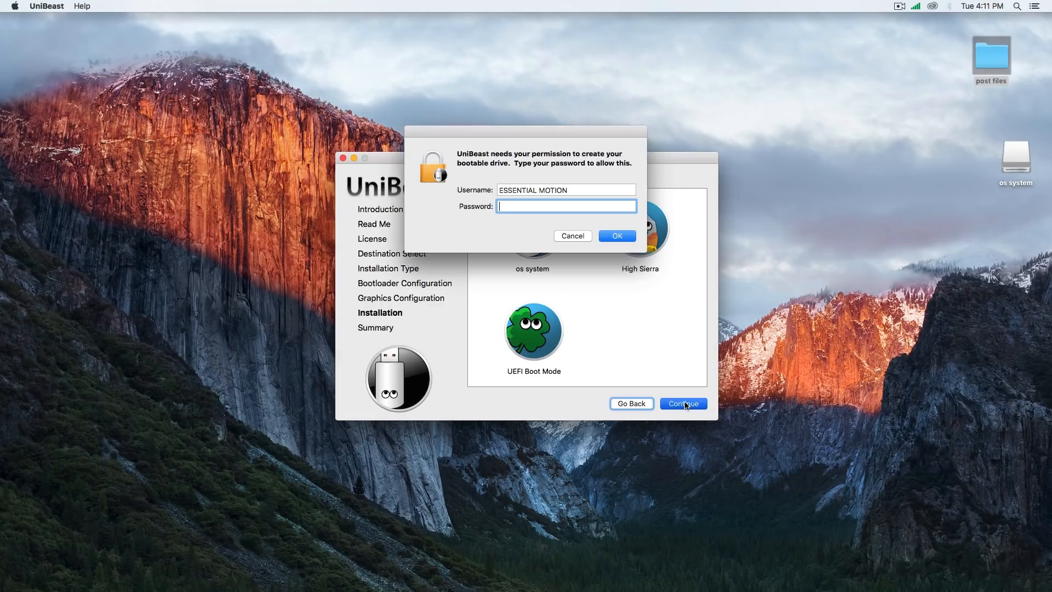
Authorize UniBeast with the account password, let it create the bootable drive, and quit it when the installation finishes
type("********")
key("Return")
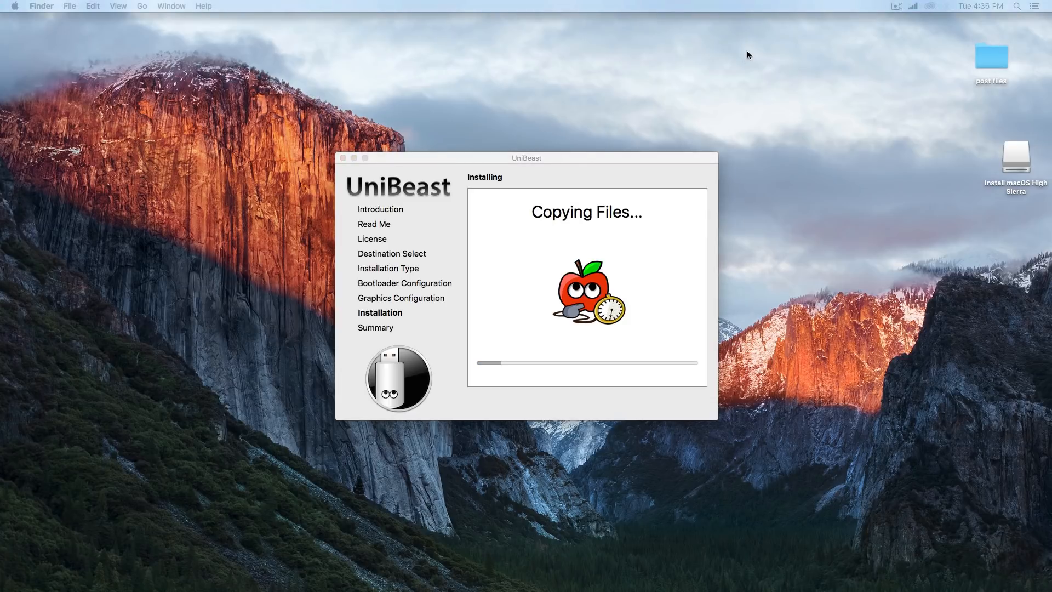
left_click(571, 156)
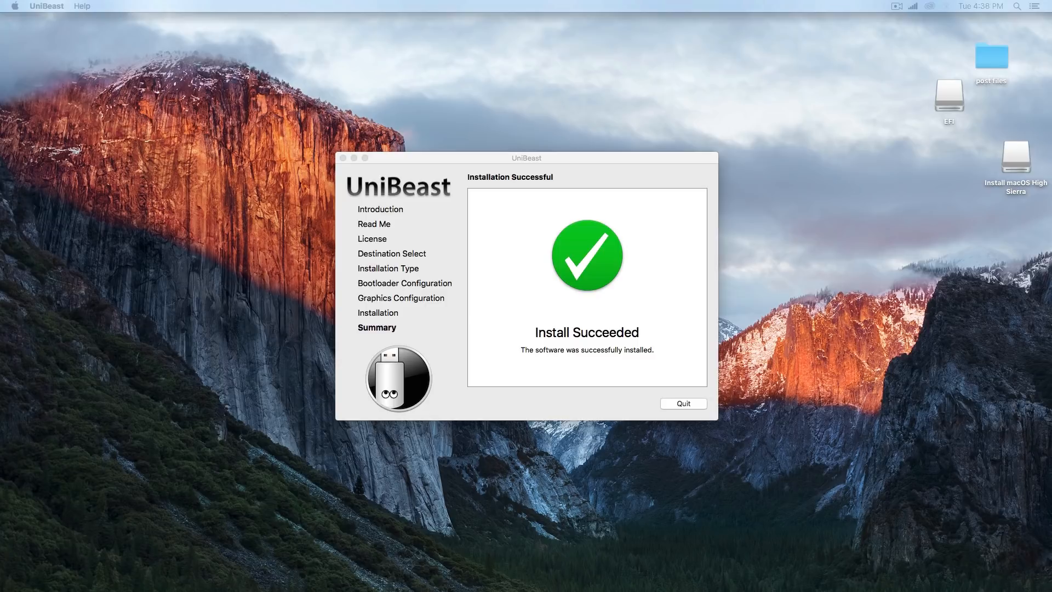
left_click(685, 405)
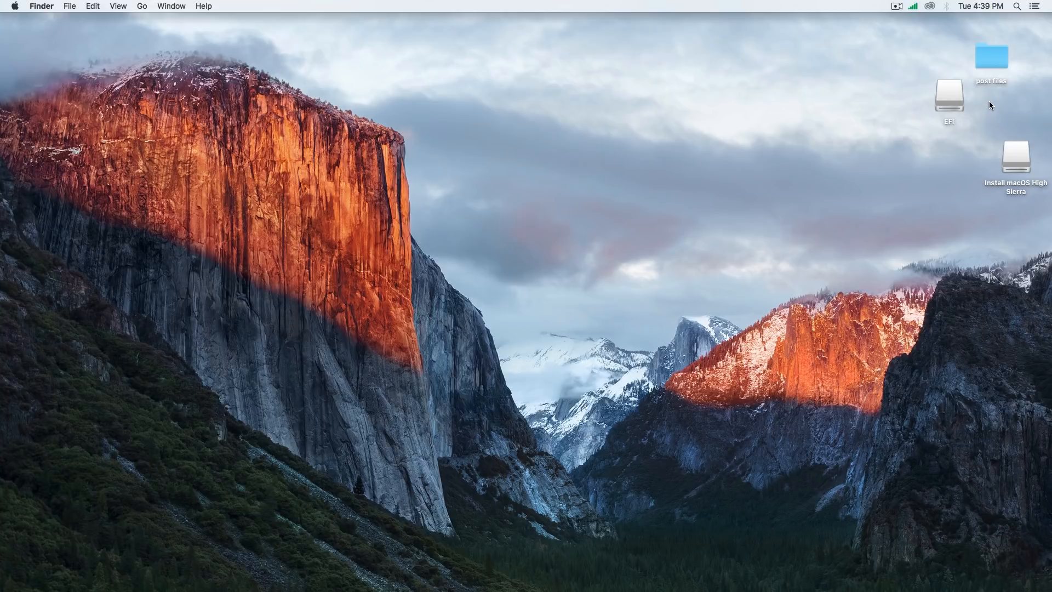
Check the contents of the post files folder and copy the folder onto the Install macOS High Sierra drive
double_click(993, 60)
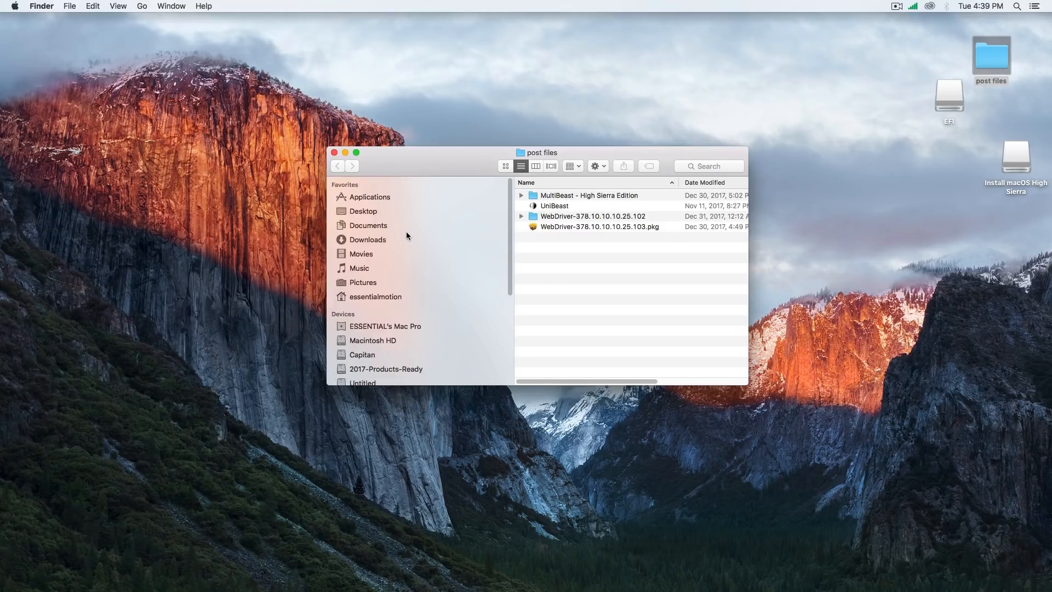
left_click(334, 152)
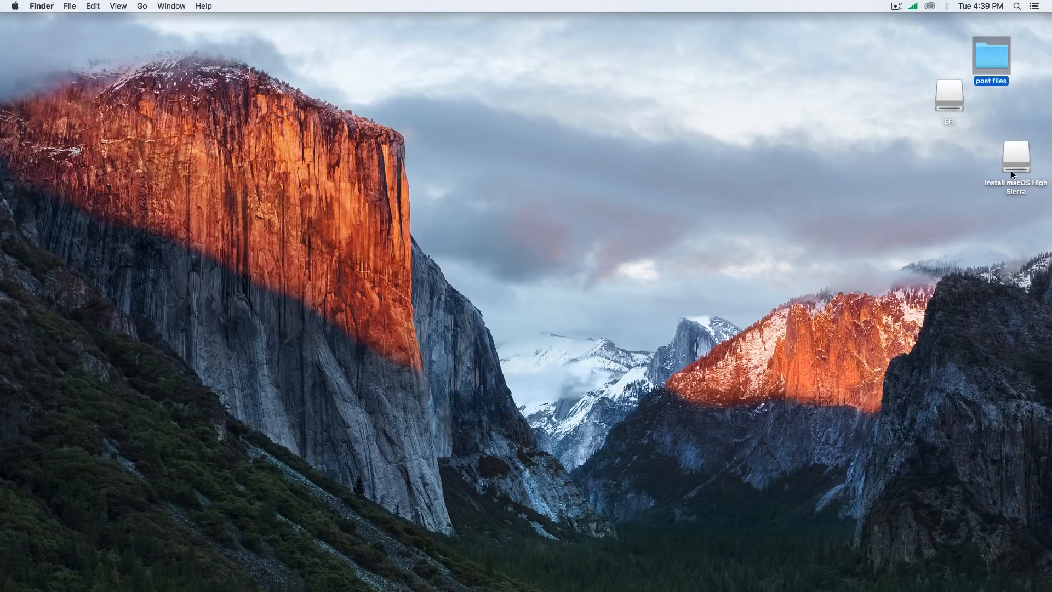
double_click(1012, 174)
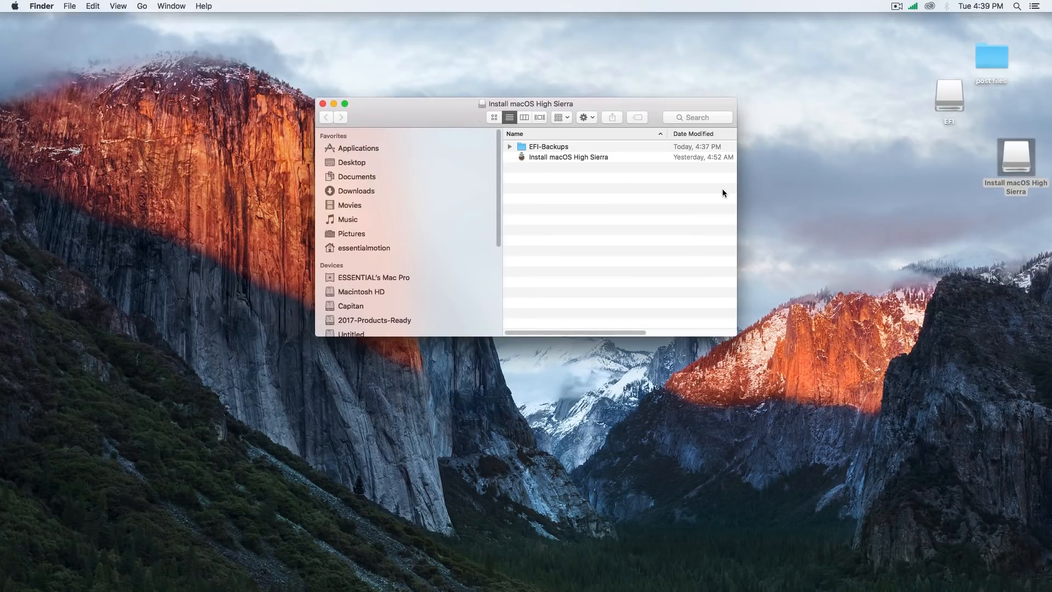
left_click_drag(996, 58, 599, 223)
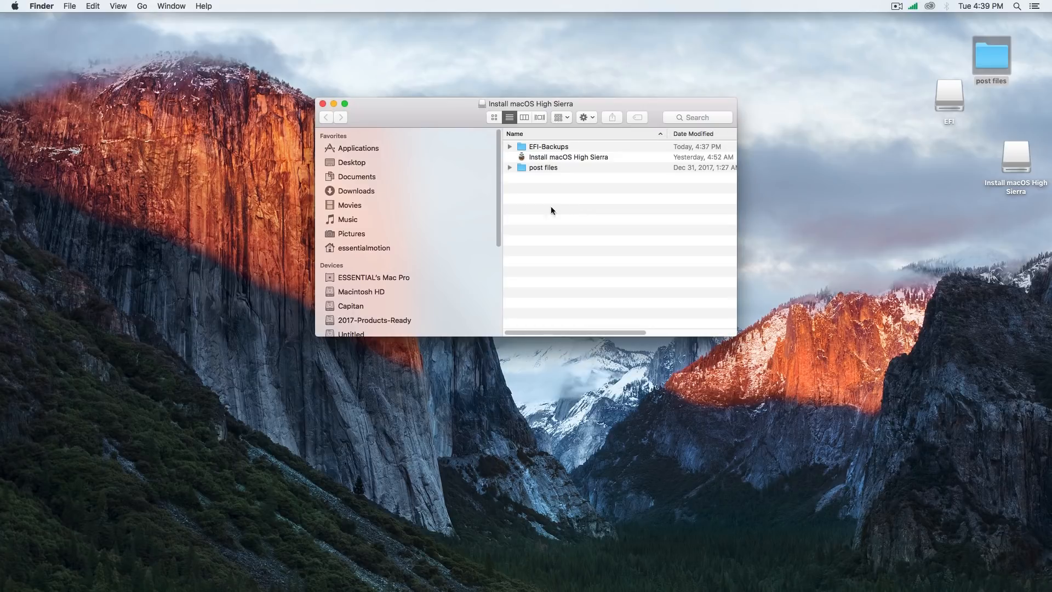
left_click(322, 103)
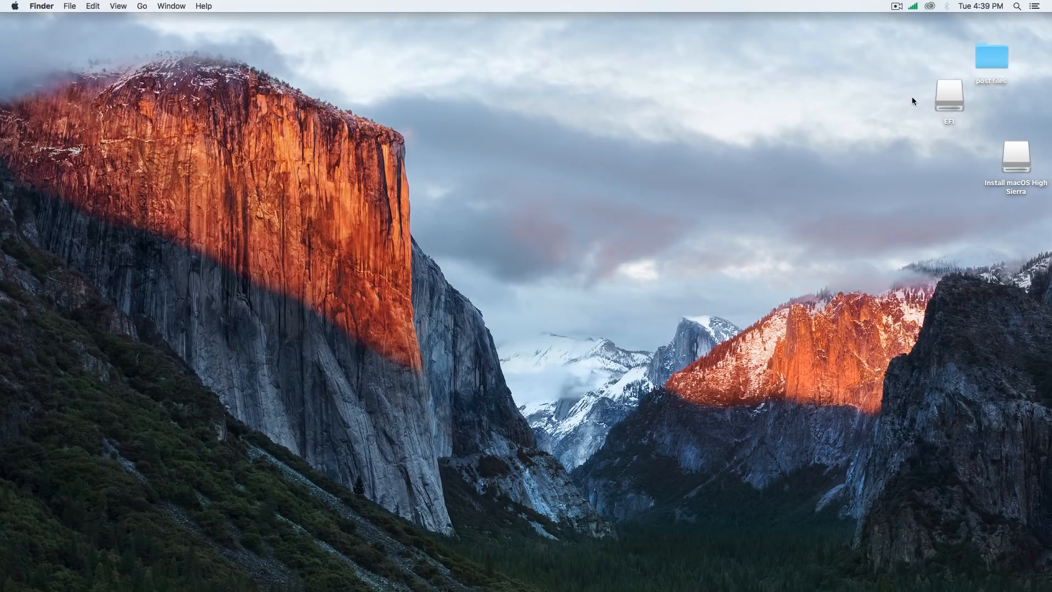
Eject the Install macOS High Sierra drive together with its EFI volume, and force-eject the ESP disk
left_click_drag(911, 97, 620, 587)
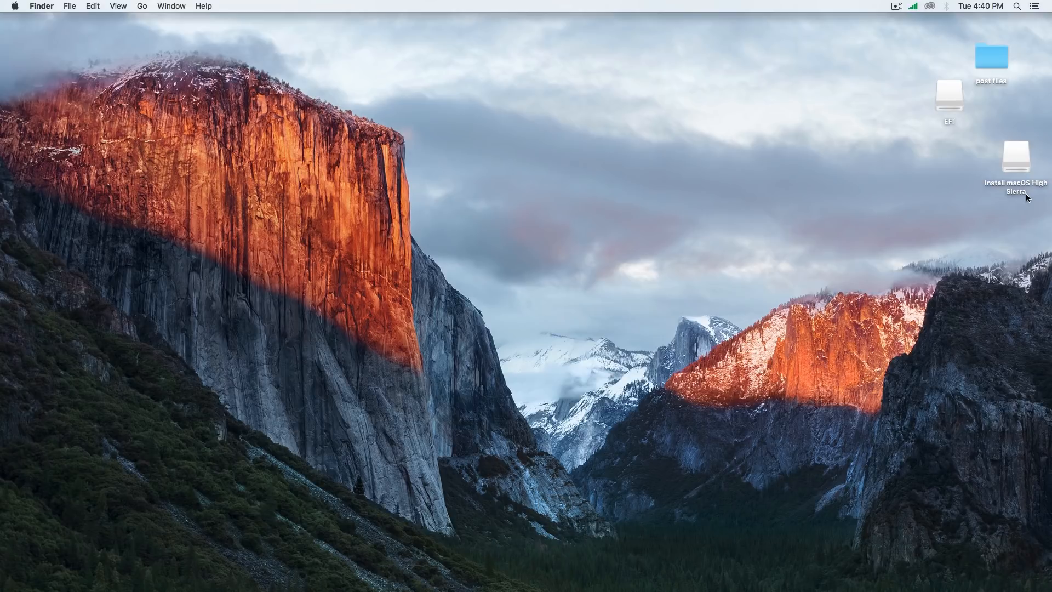
left_click(1021, 163)
right_click(1021, 165)
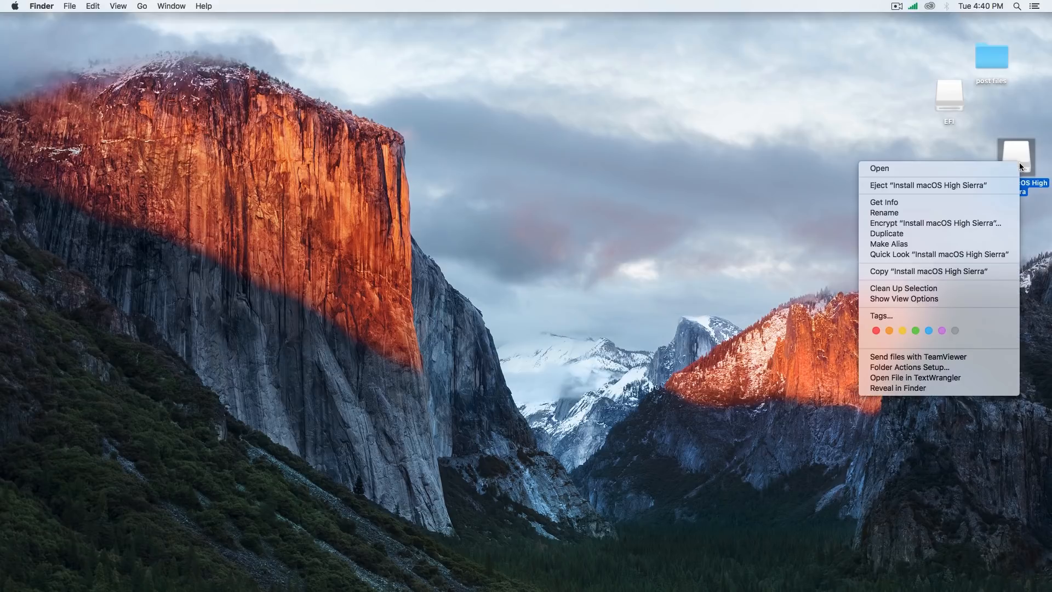
left_click(963, 188)
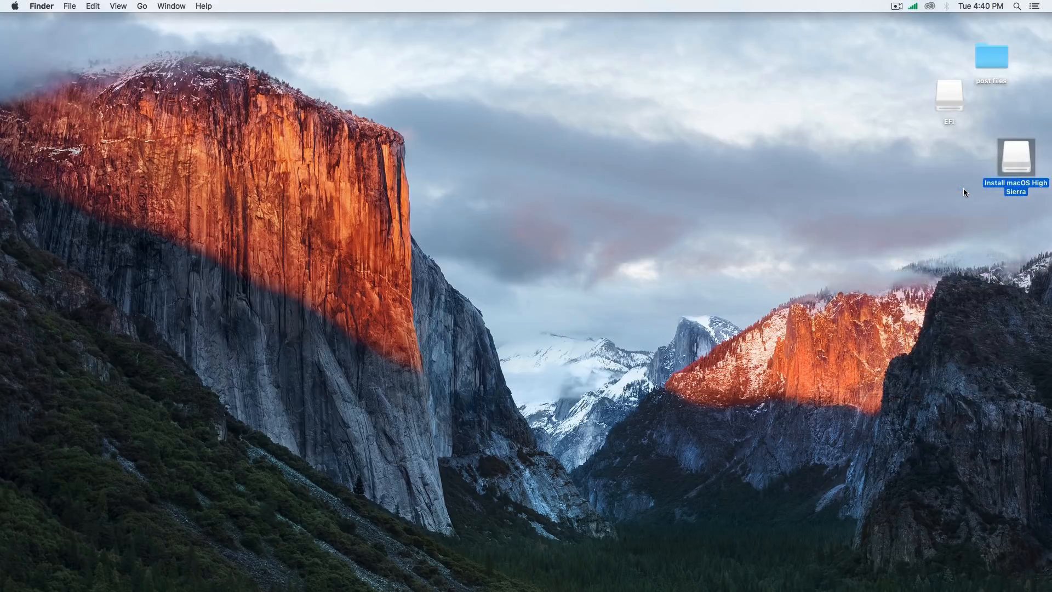
left_click(558, 238)
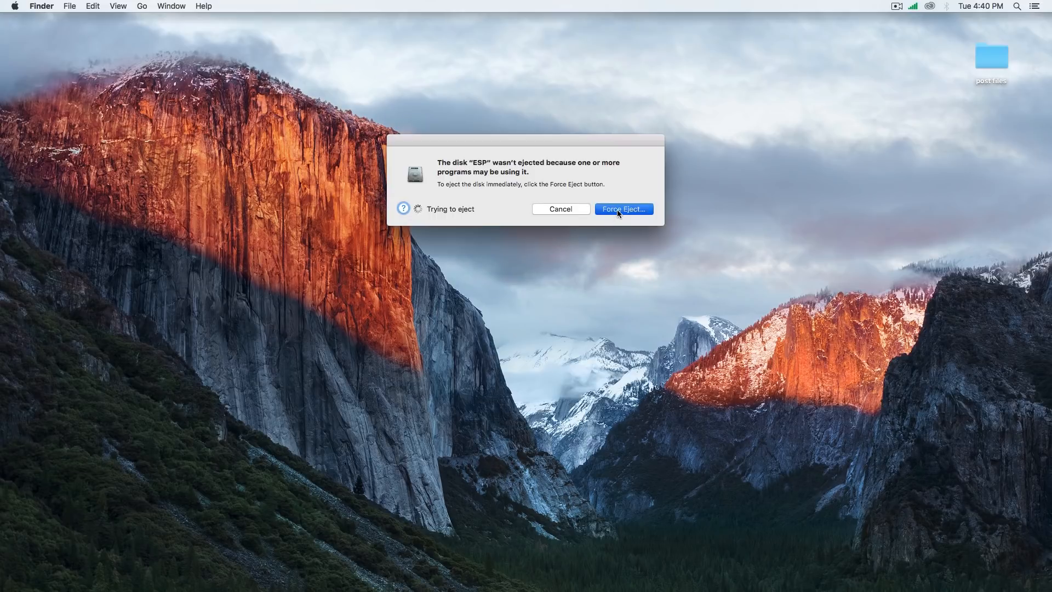
left_click(617, 209)
left_click(601, 203)
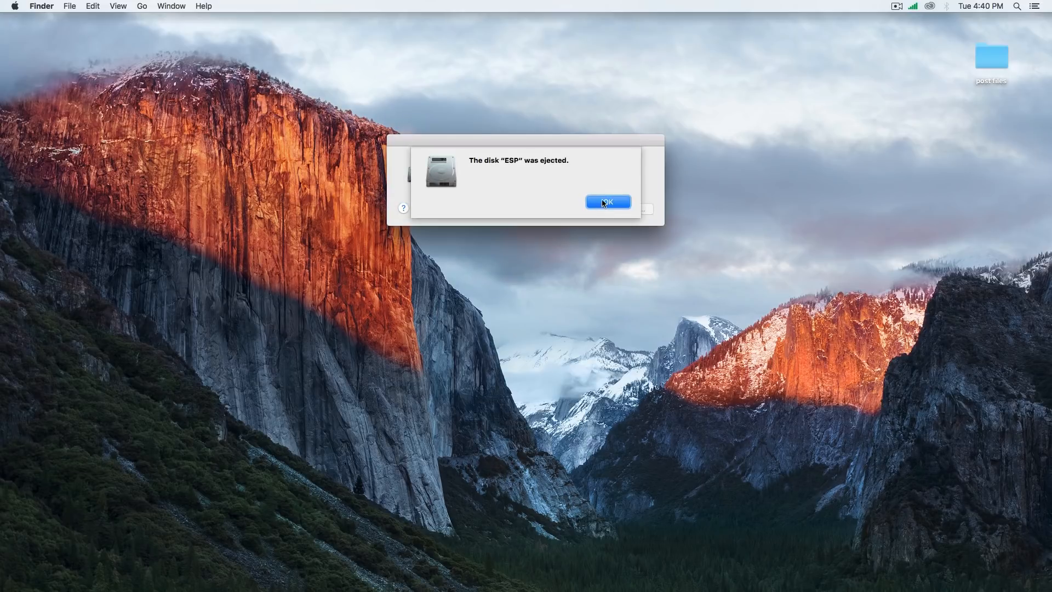
left_click(603, 200)
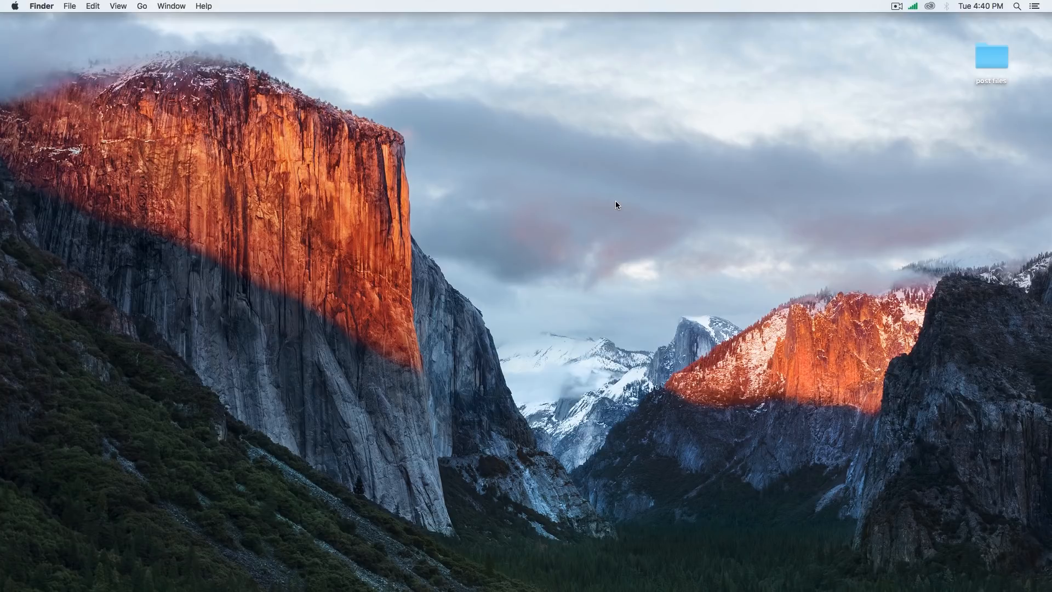